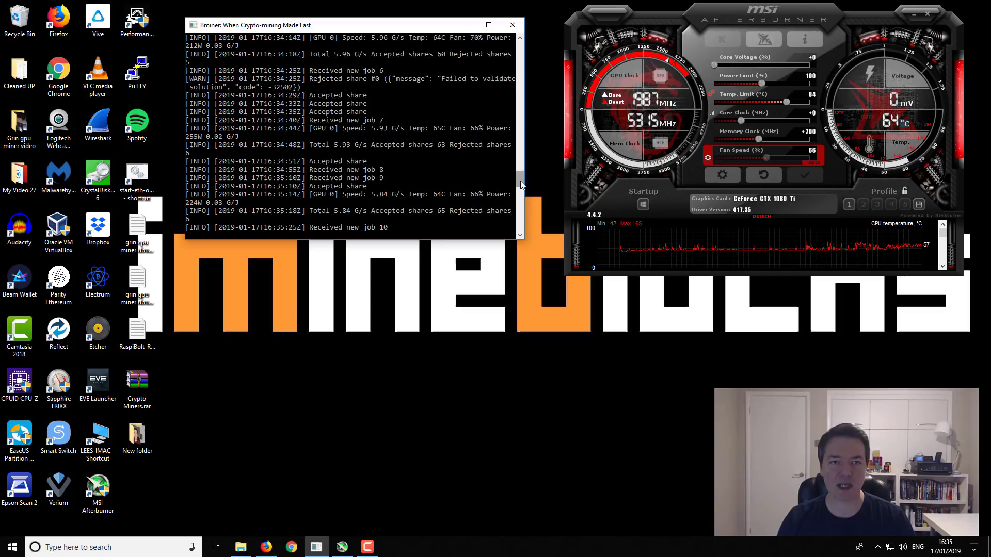
Review the earlier mining log entries in the Bminer console and close the running miner
left_click_drag(521, 184, 521, 166)
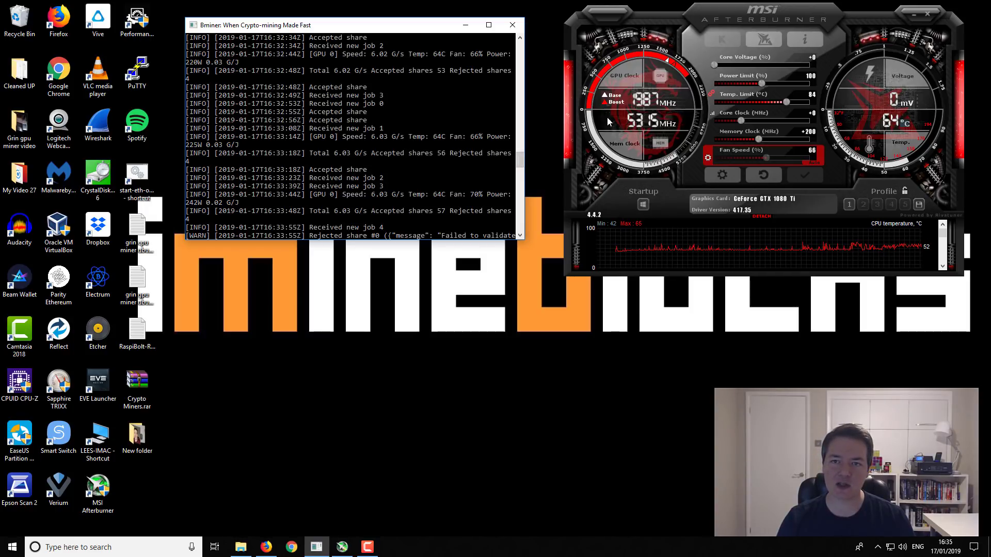
scroll(514, 164, "down", 10)
left_click_drag(519, 178, 518, 181)
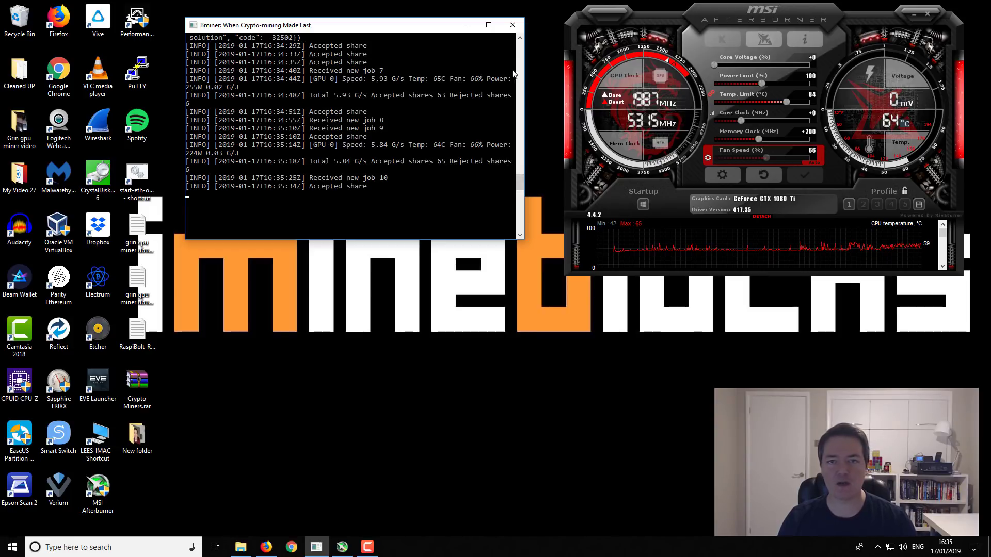
left_click(515, 29)
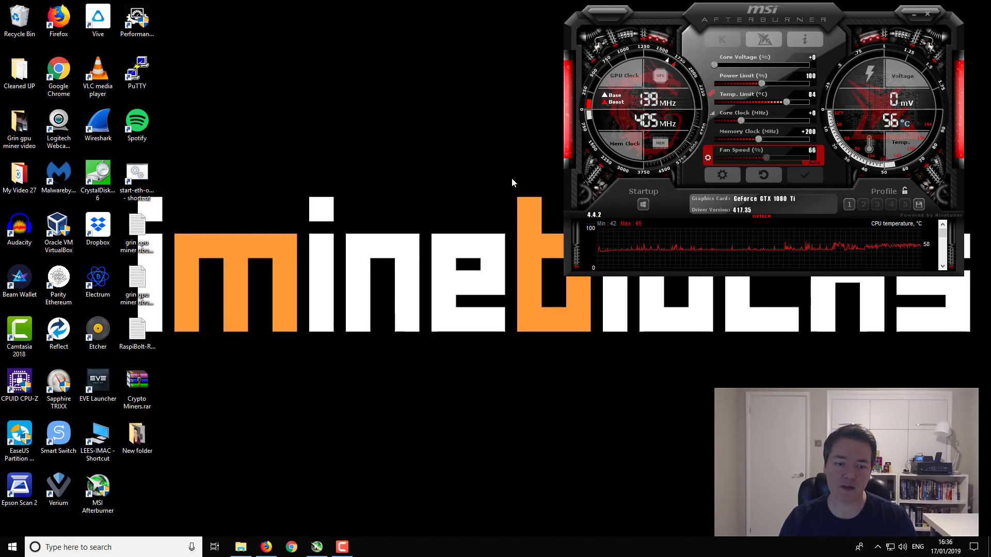
Switch to Firefox, find the Windows x64 package bminer-v12.1.0-5083c32-CUDA-9.2-amd64.zip on the Bminer Downloads page, and minimize the browser
left_click(266, 547)
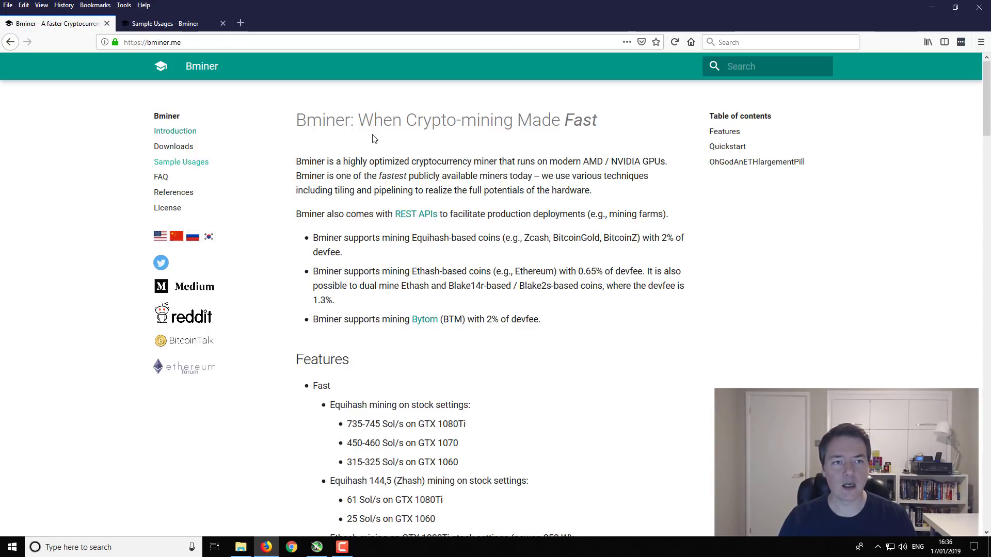
left_click(190, 150)
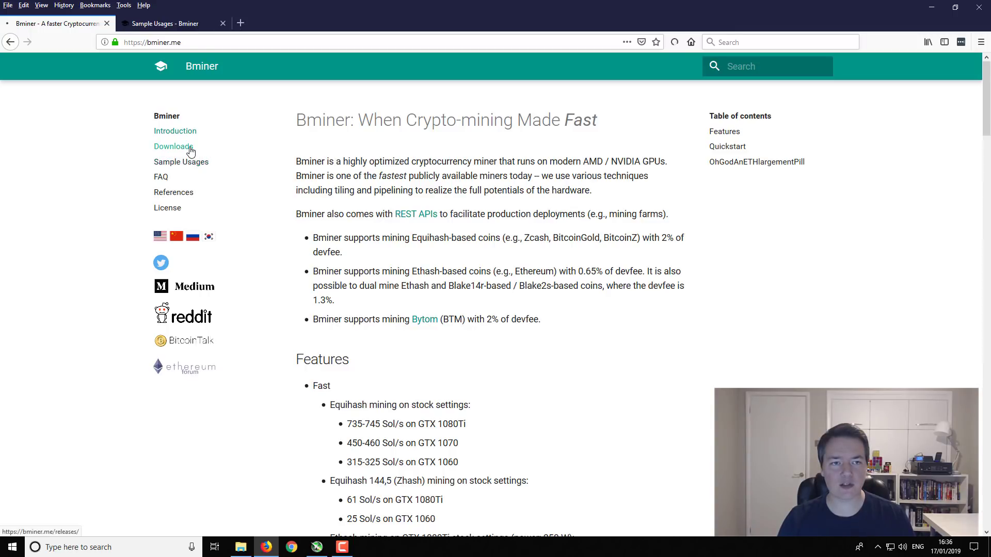
scroll(355, 217, "down", 2)
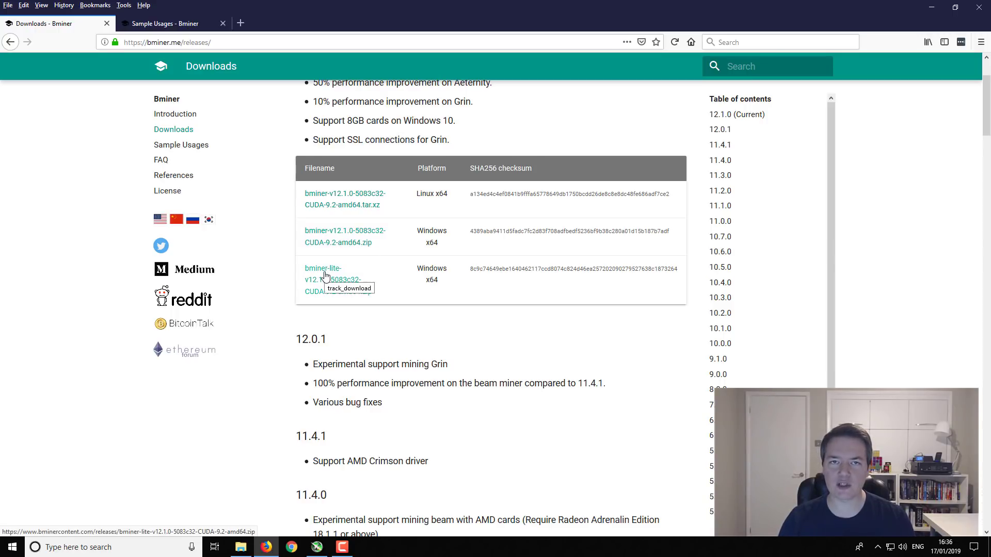
left_click_drag(302, 236, 390, 241)
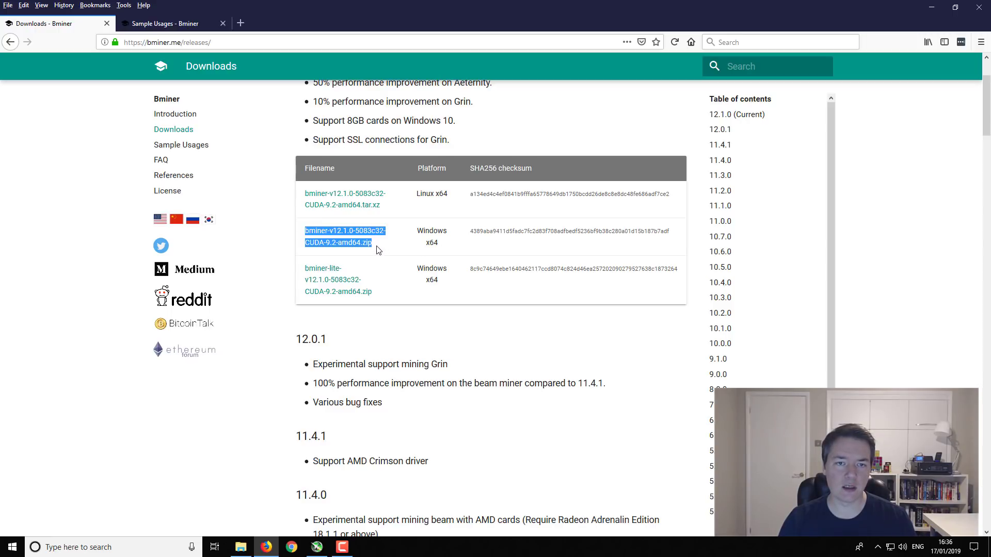
left_click(933, 8)
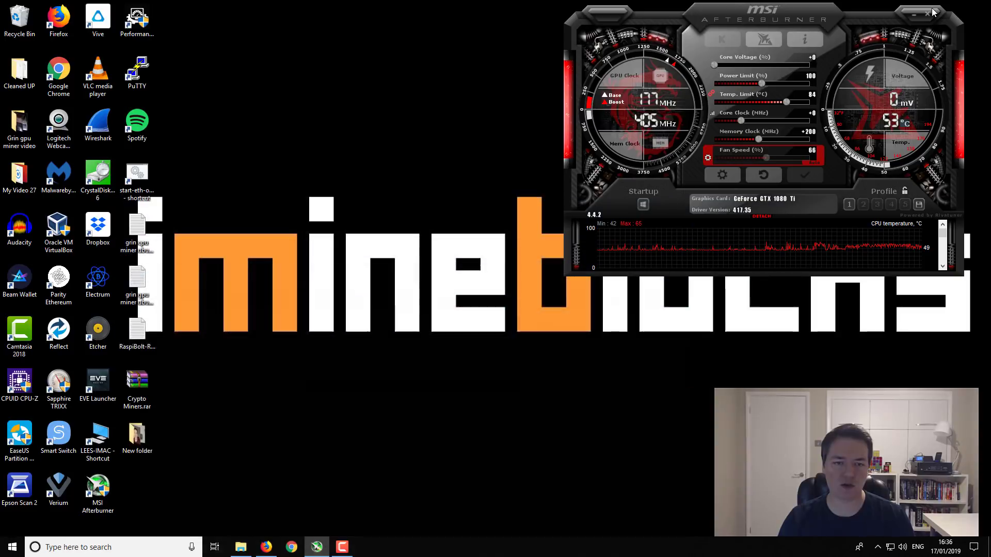
Switch to File Explorer and open the inner bminer-v12.1.0-5083c32-CUDA-9.2 folder of the extracted miner in Downloads
left_click(241, 549)
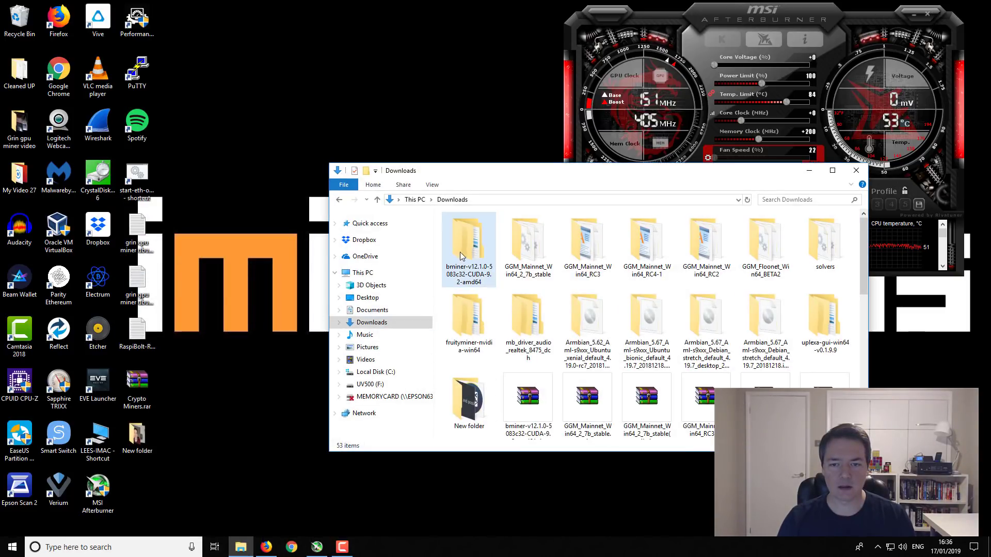
left_click(536, 398)
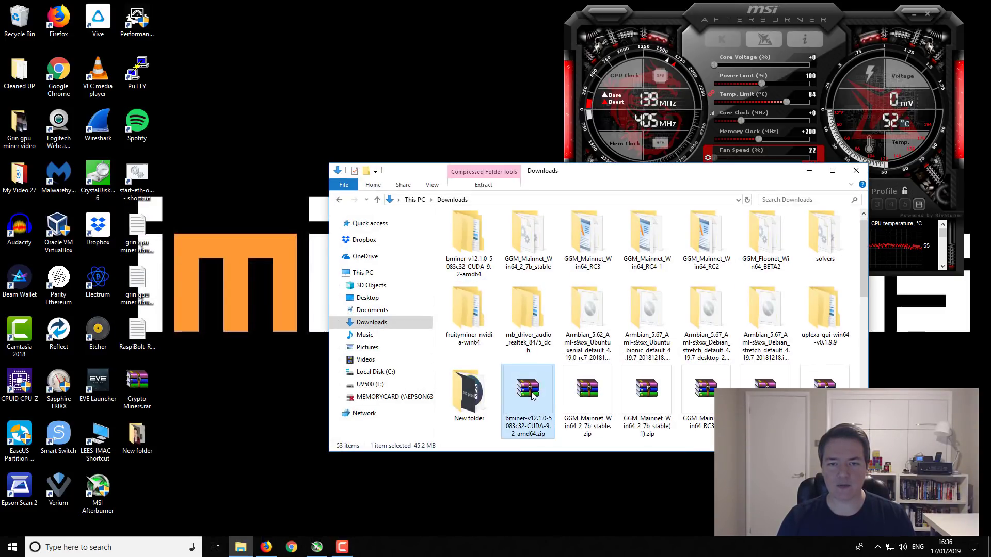
right_click(534, 395)
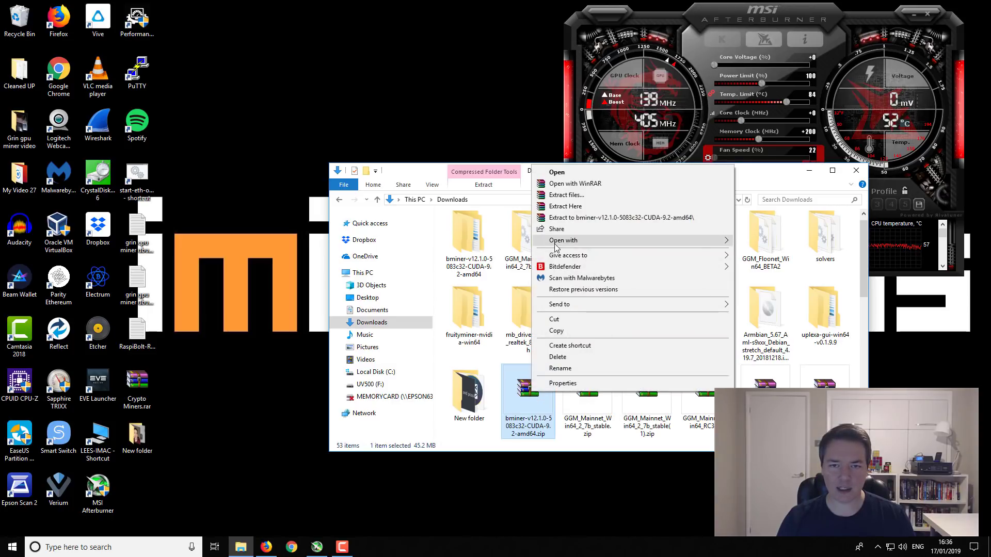
left_click(428, 176)
left_click(463, 239)
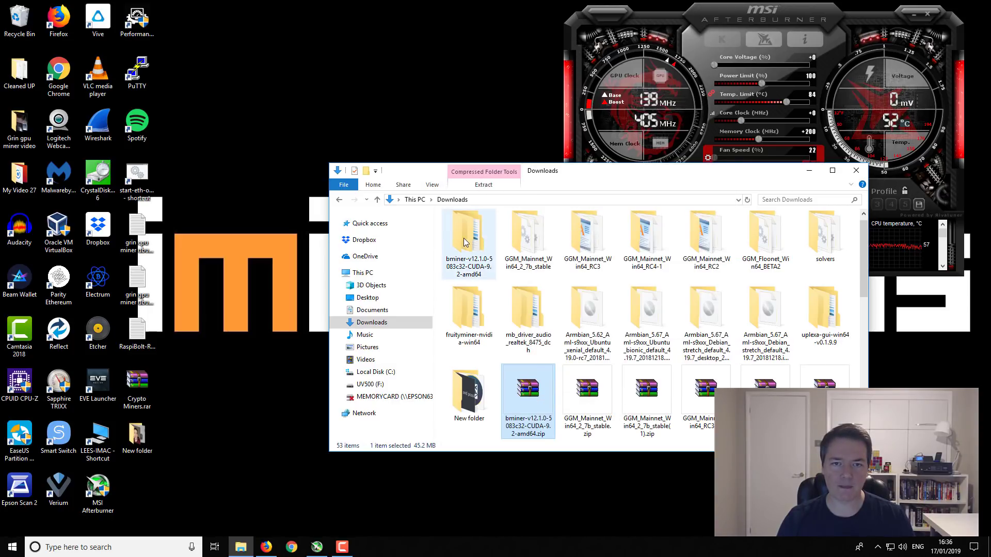
double_click(463, 239)
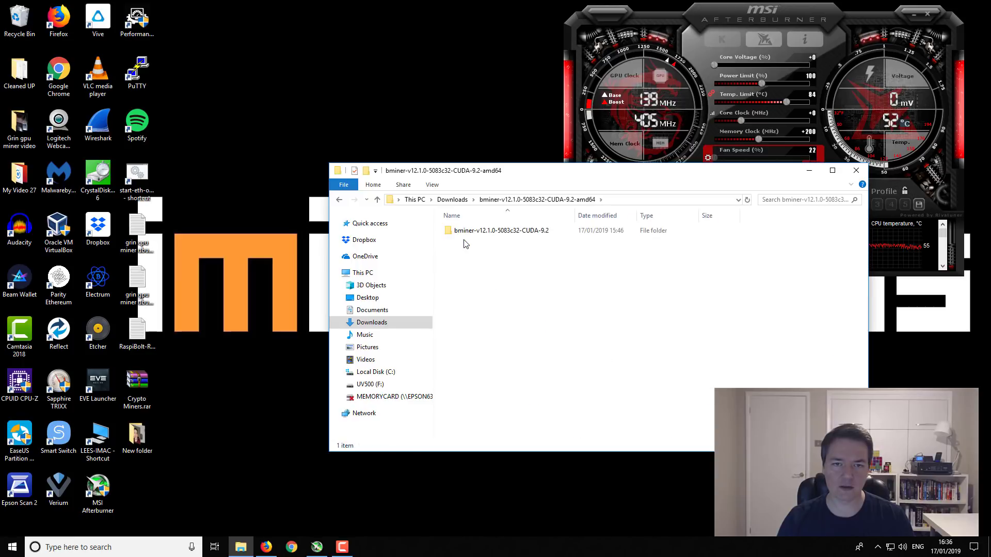
double_click(471, 233)
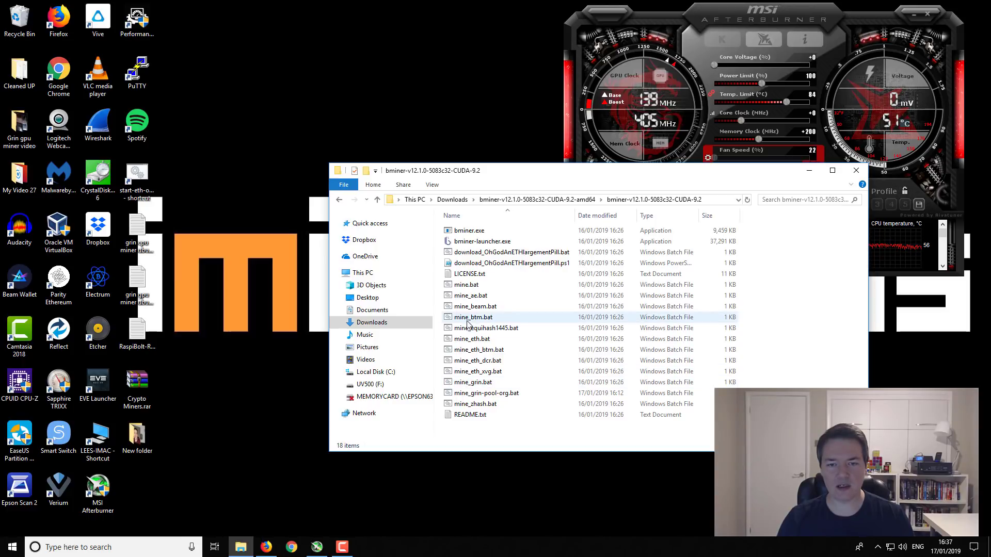
Open the sample batch file mine_grin.bat for editing in Notepad
left_click(482, 384)
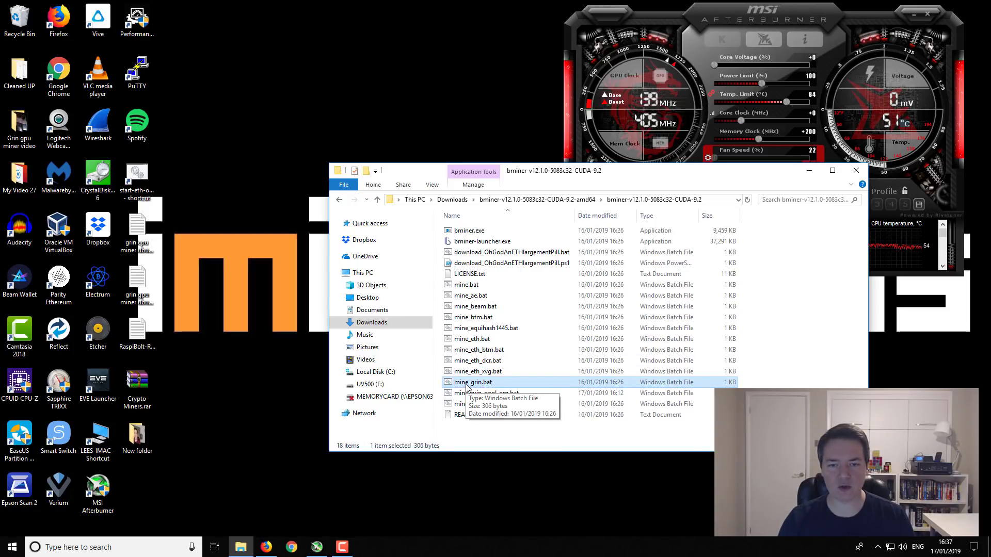
right_click(497, 385)
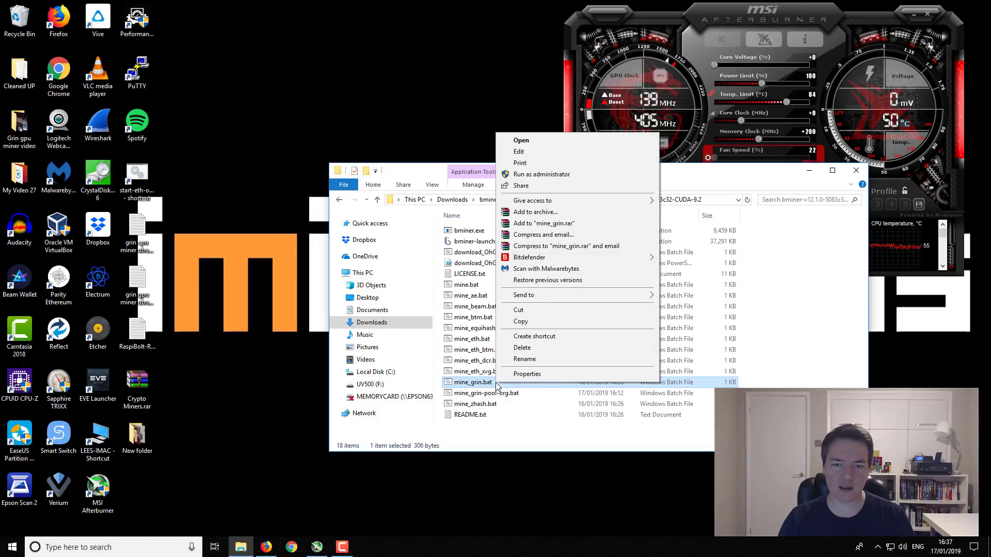
left_click(534, 152)
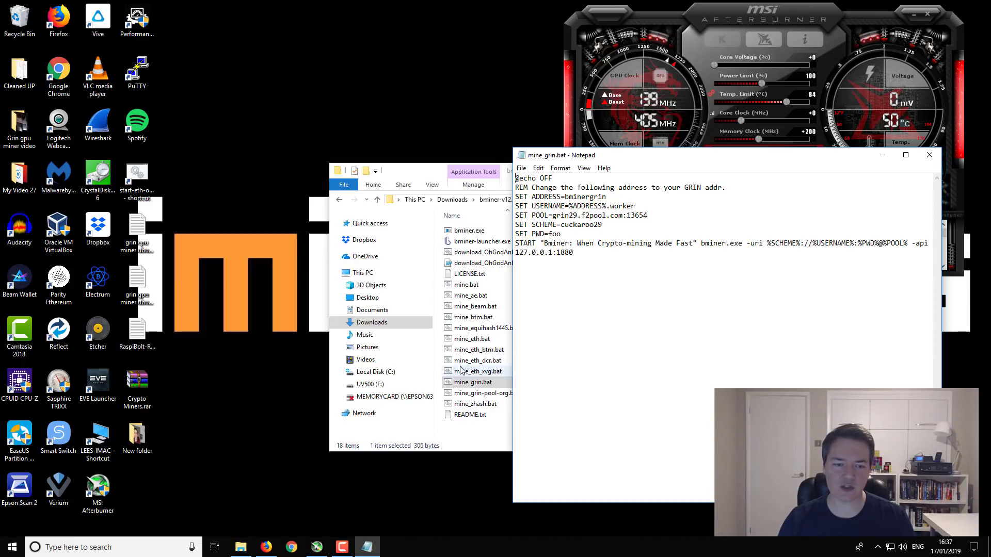
Switch to Firefox, read the Mining Grin example command on the Bminer Sample Usages page, and return to the batch file
left_click(268, 547)
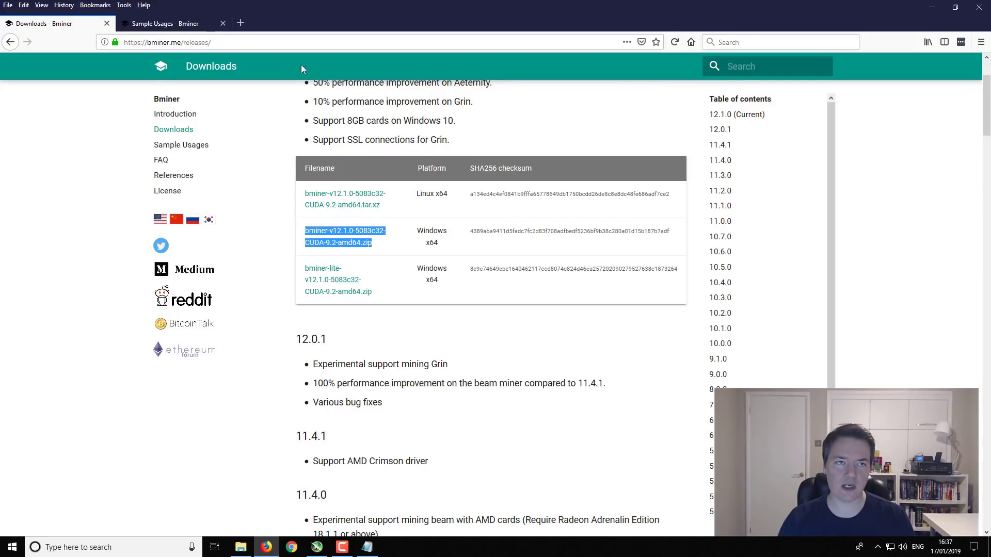
left_click(207, 23)
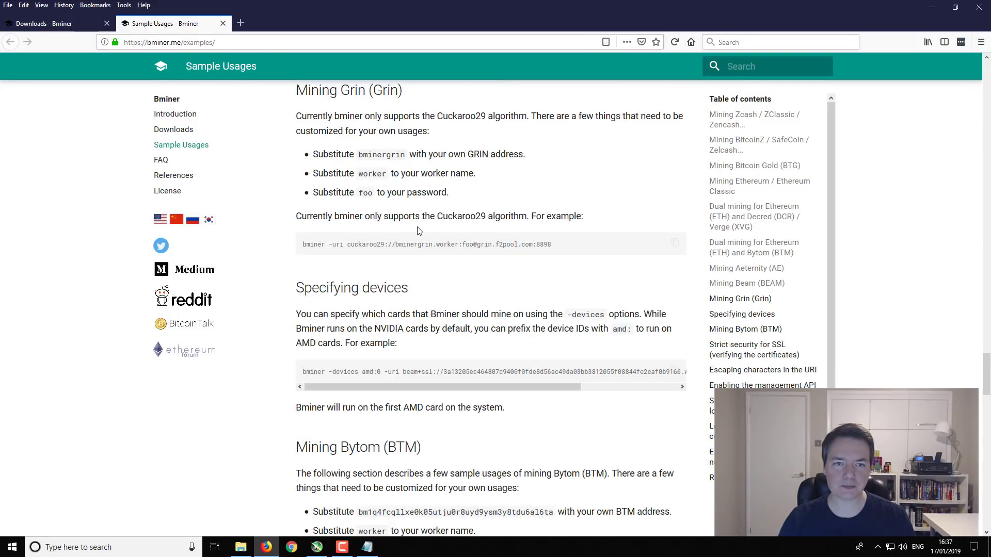
left_click_drag(301, 250, 568, 250)
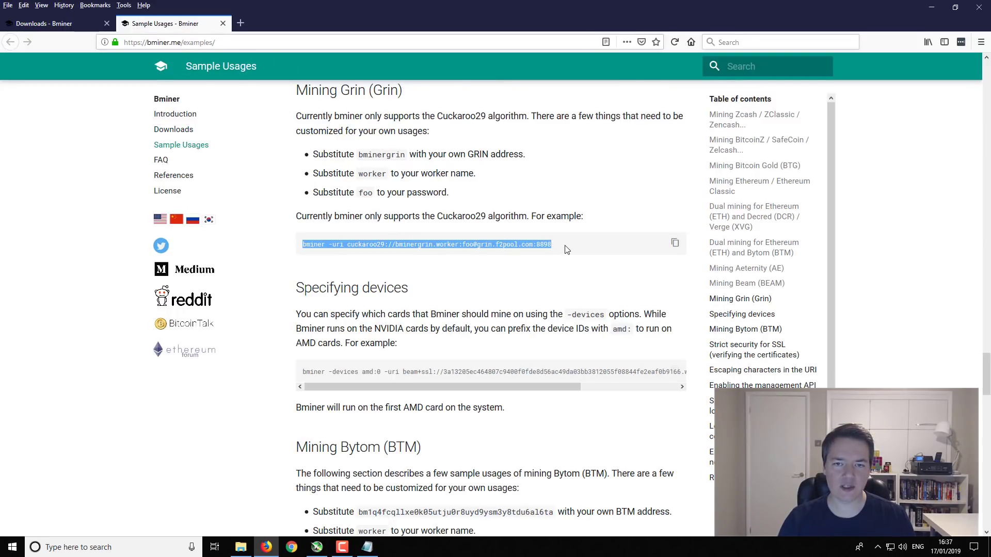
left_click(572, 249)
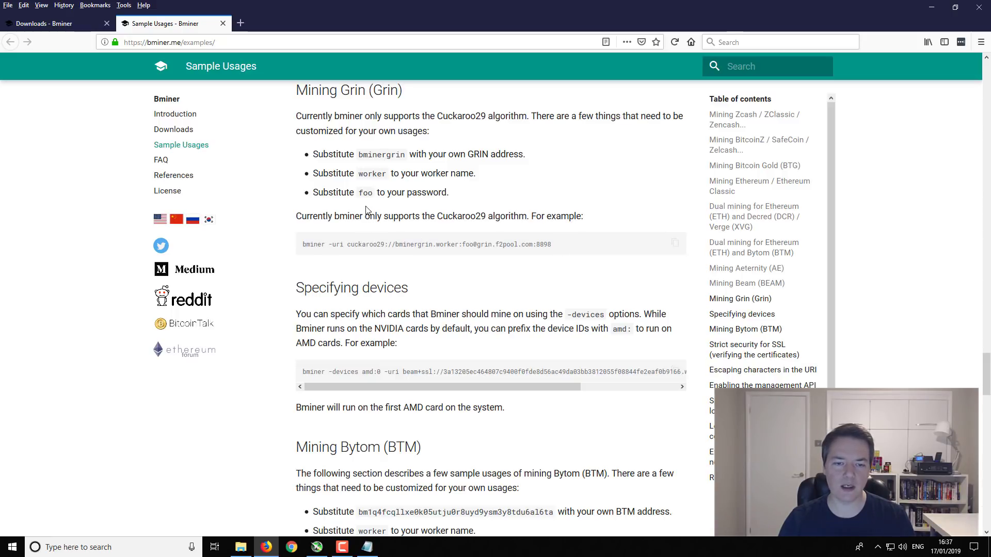
left_click(933, 7)
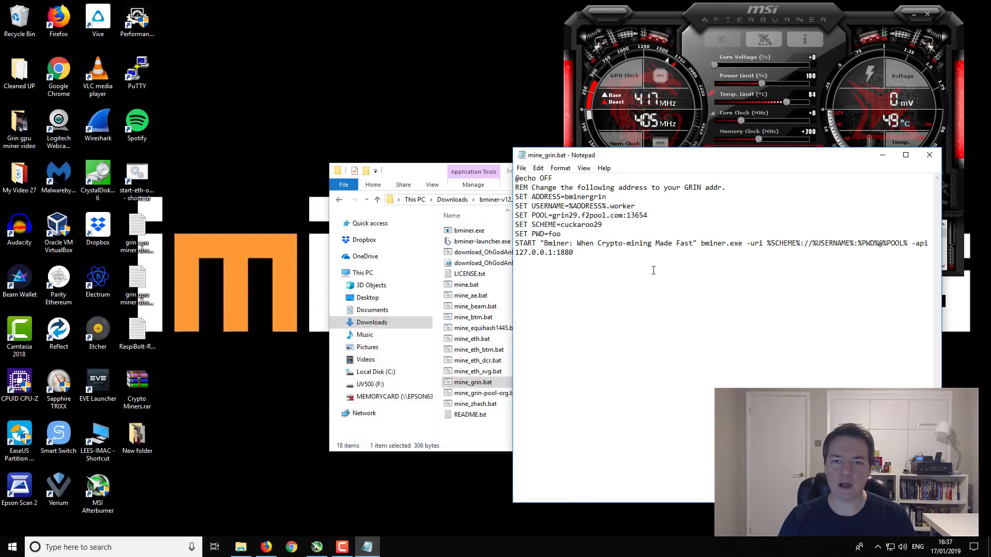
Open mine_grin-pool-org.bat from the miner folder for editing in Notepad and minimize the folder window
left_click(424, 168)
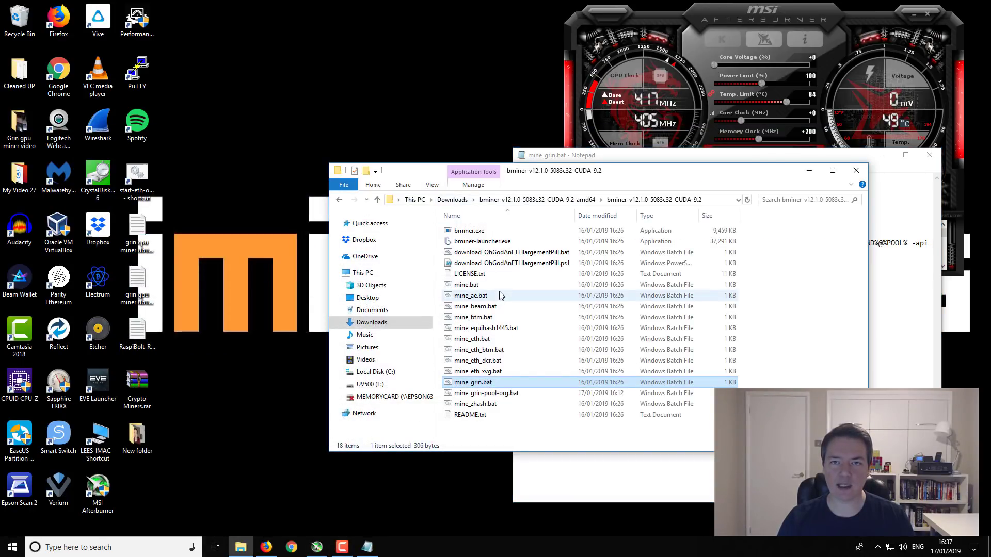
left_click(494, 395)
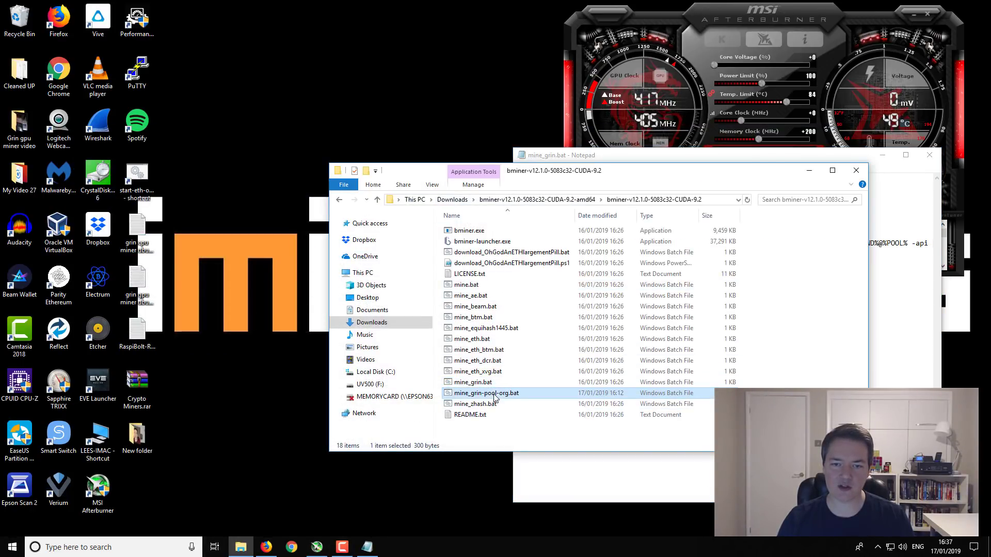
right_click(494, 395)
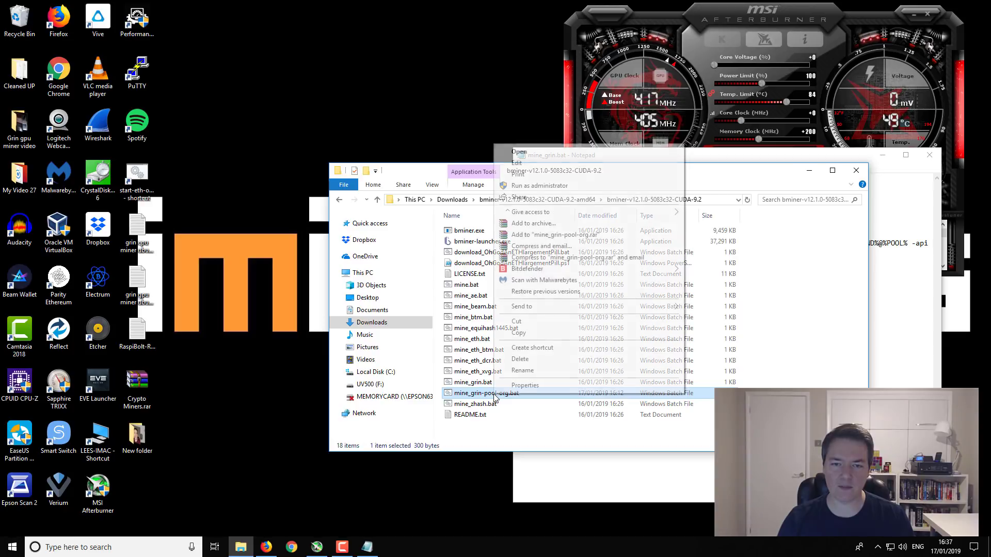
left_click(526, 165)
left_click(434, 173)
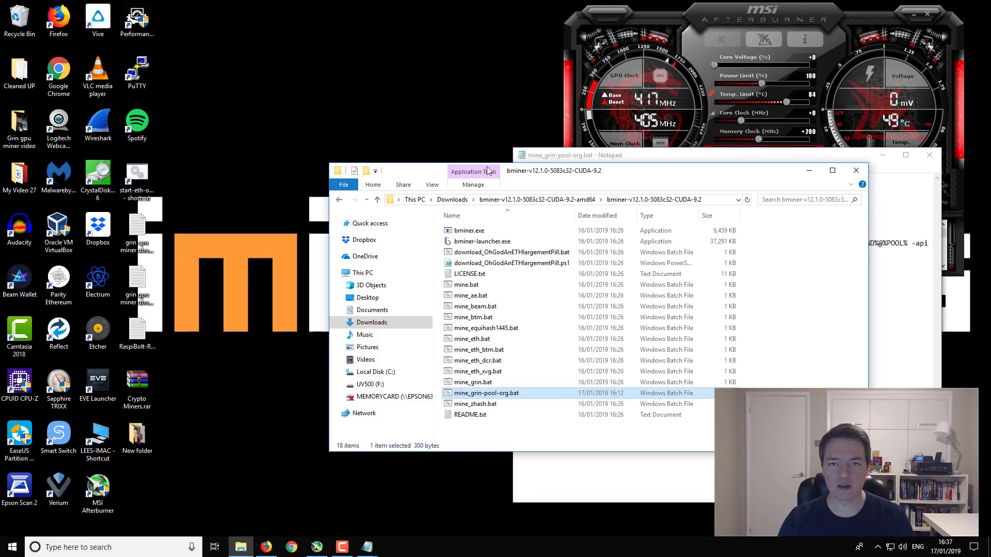
left_click(810, 171)
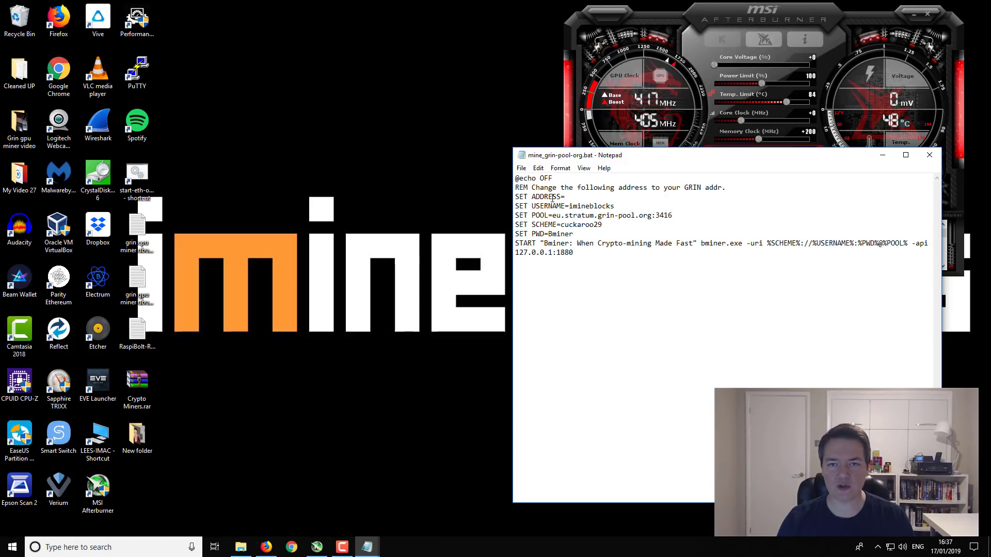
Examine the address, username, pool, scheme and password lines in mine_grin-pool-org.bat, and close both open batch files
left_click(600, 197)
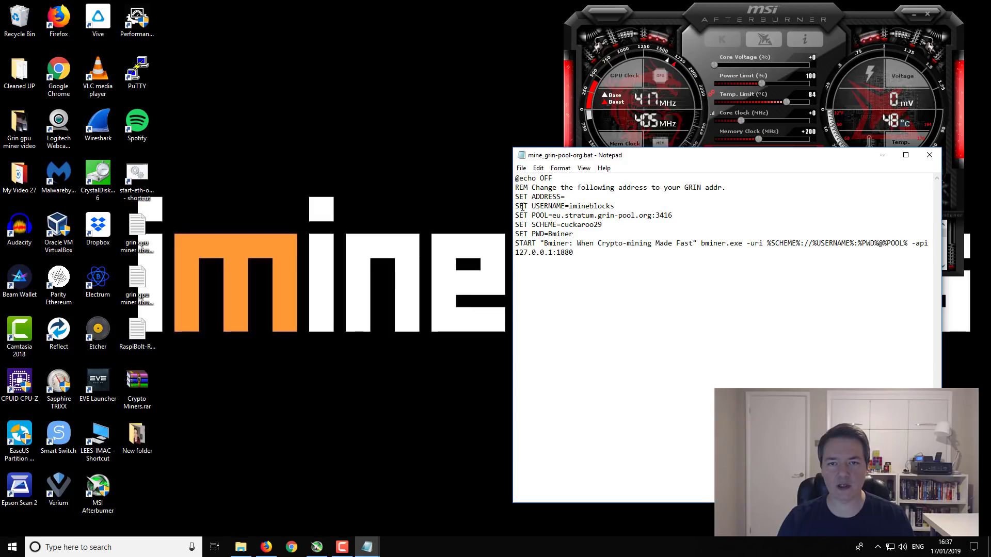
left_click_drag(570, 206, 621, 206)
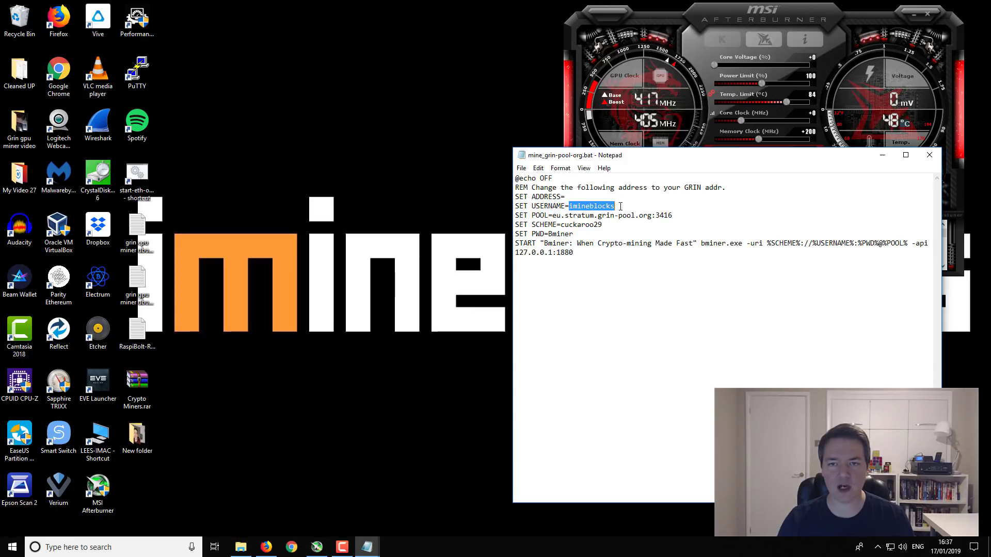
left_click(557, 218)
left_click_drag(554, 216, 674, 216)
left_click(660, 216)
left_click(674, 215)
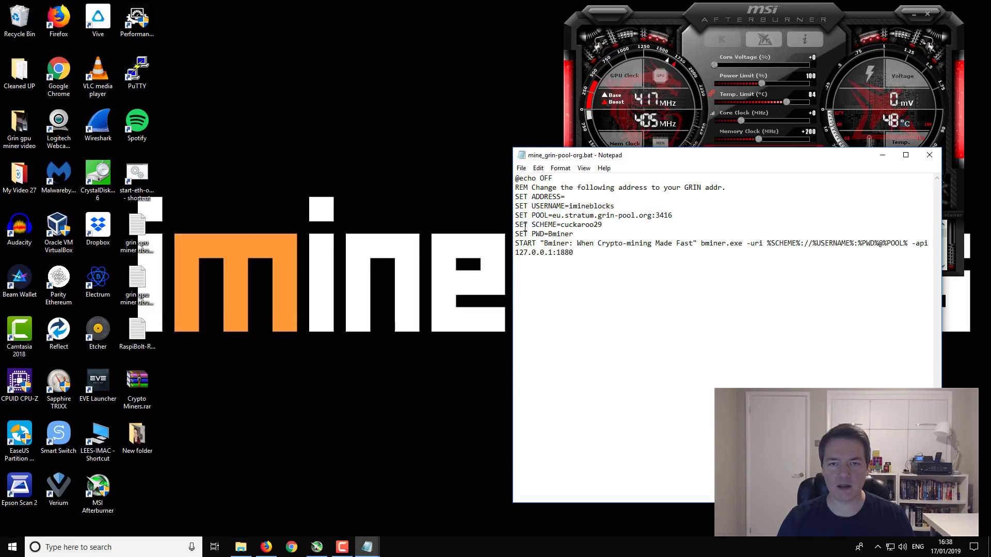
left_click_drag(606, 225, 514, 224)
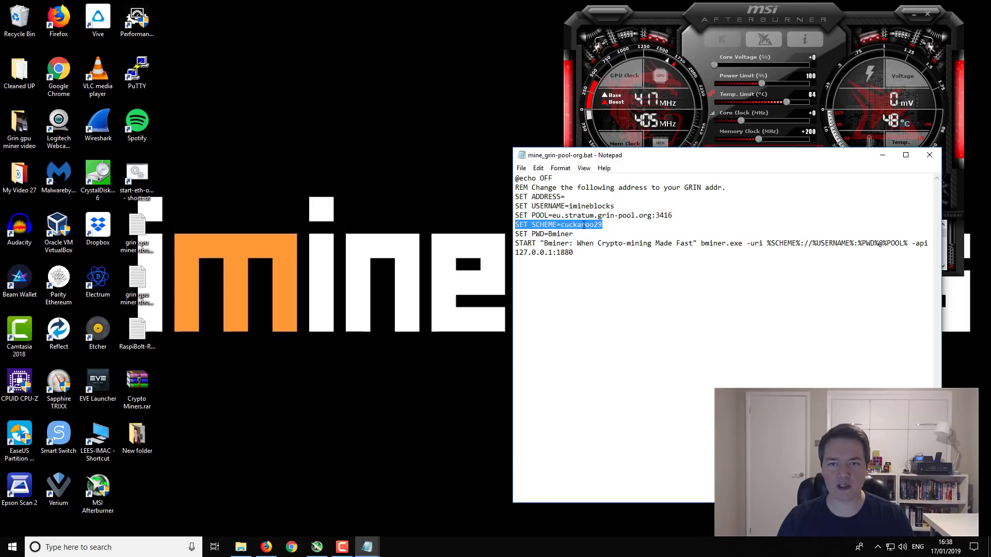
left_click(603, 225)
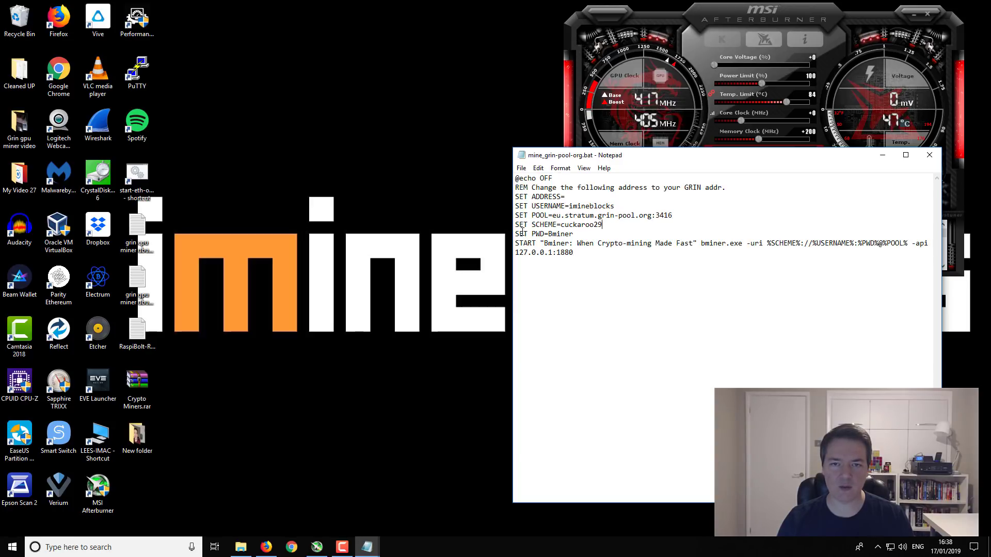
left_click_drag(574, 234, 553, 234)
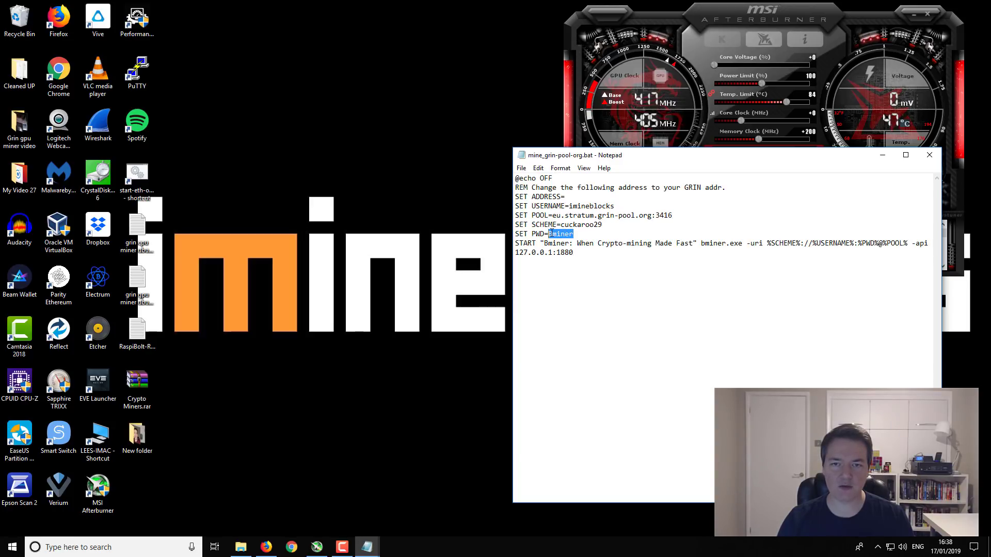
left_click(576, 234)
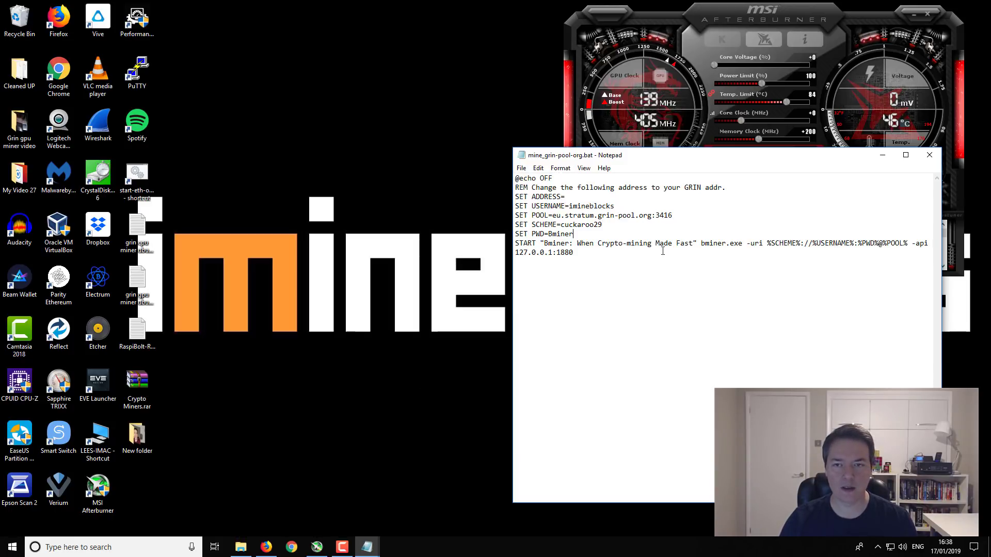
left_click(927, 155)
left_click(928, 161)
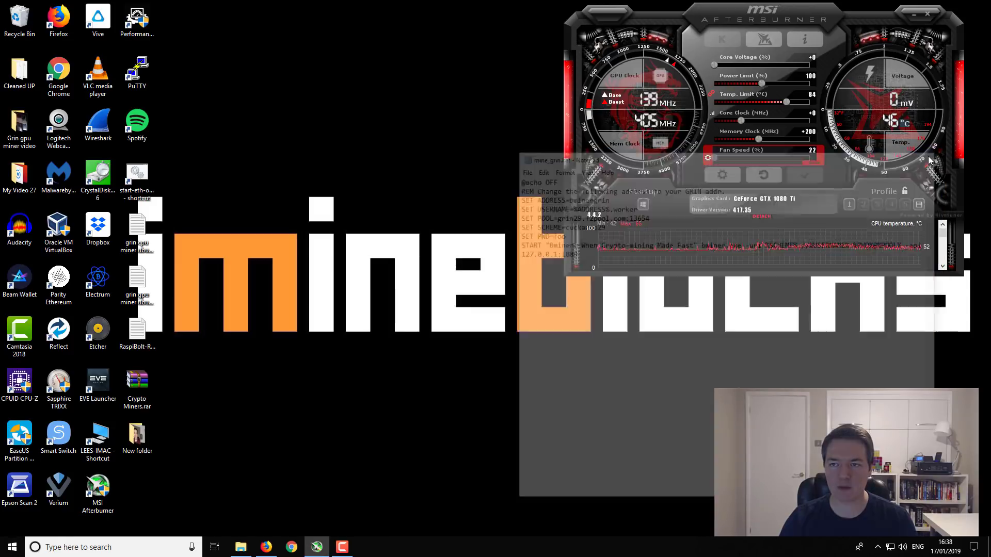
Run mine_grin-pool-org.bat from the bminer folder and place the miner's console window beside MSI Afterburner
left_click(240, 547)
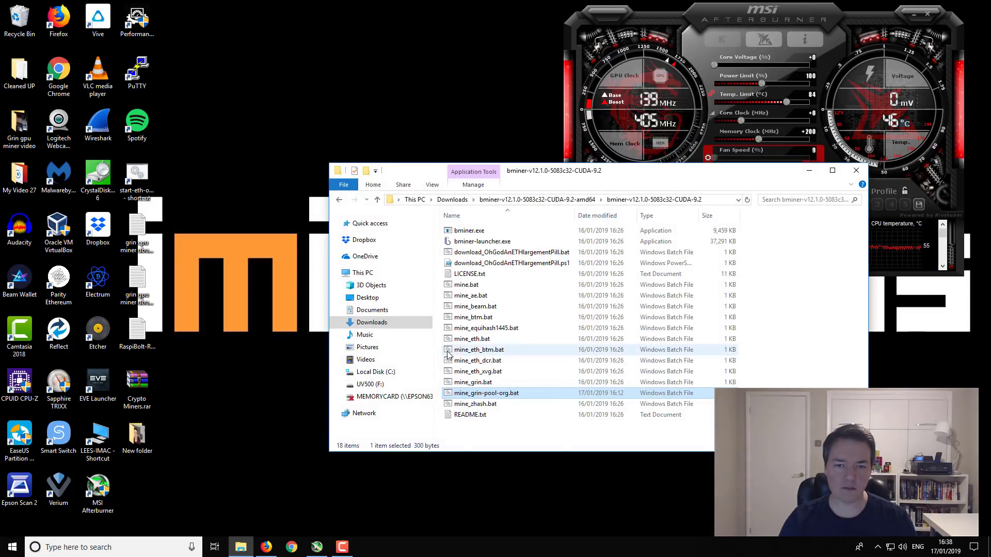
left_click(471, 440)
double_click(476, 395)
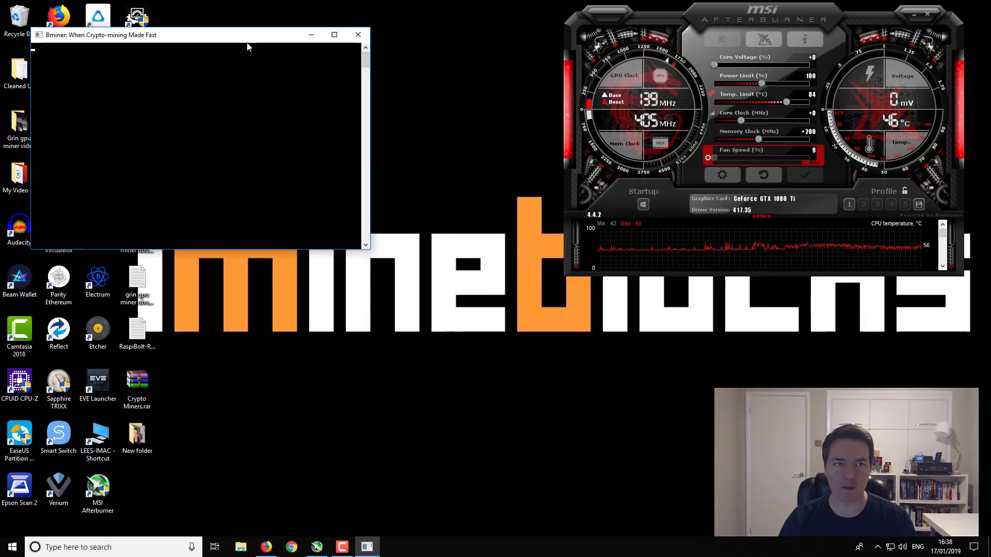
left_click_drag(248, 35, 396, 31)
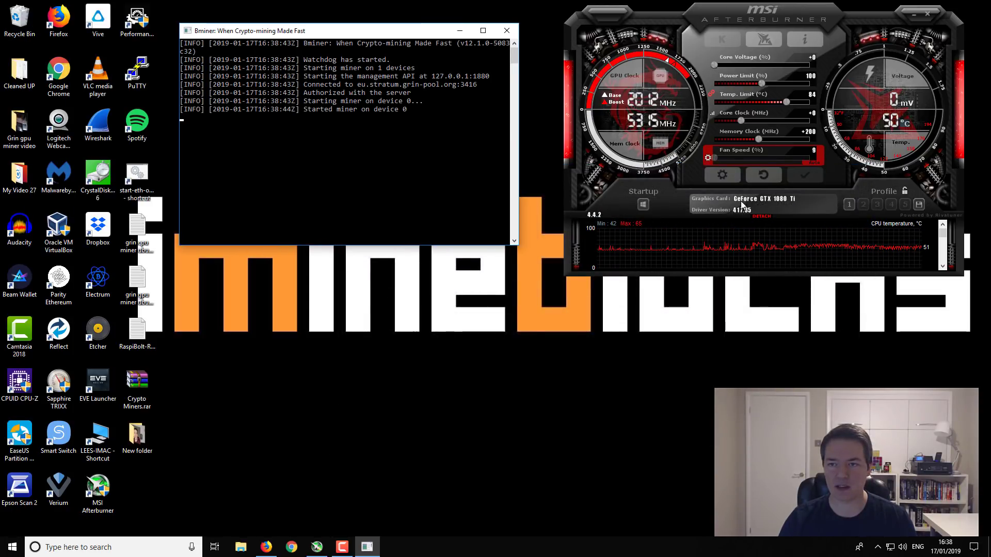
Detach the hardware monitor graphs from MSI Afterburner and check the Bminer console for speed and accepted shares
left_click(758, 217)
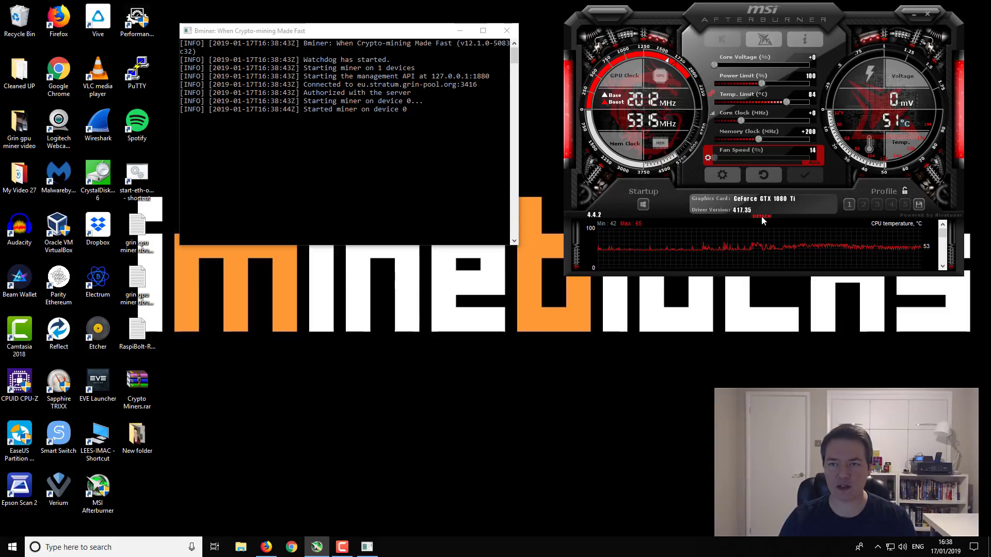
left_click(759, 216)
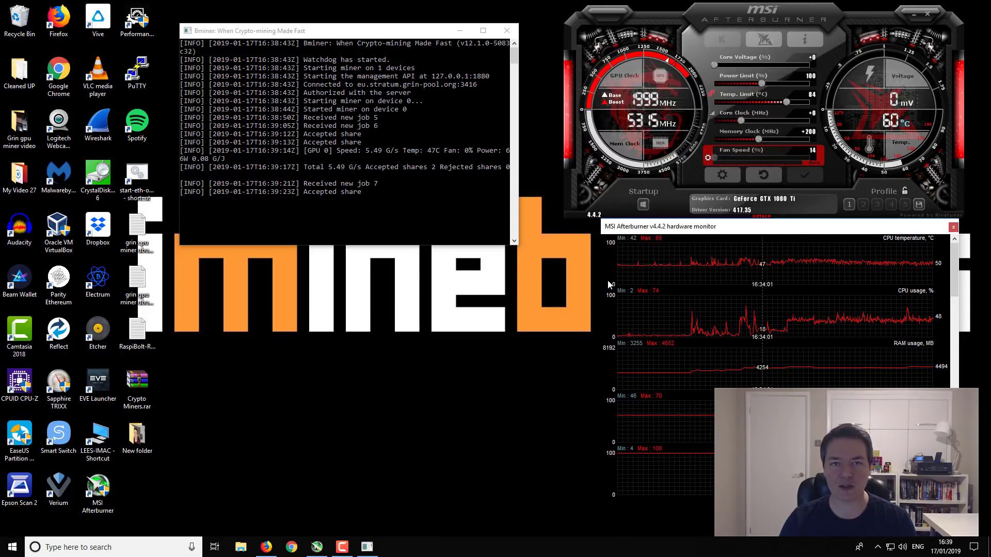
left_click(394, 60)
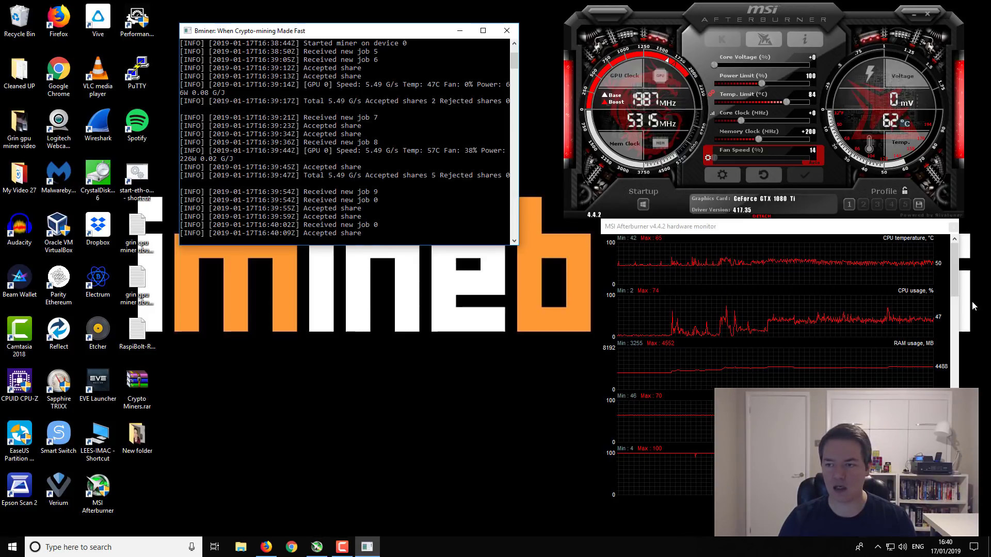
Examine the memory usage, core clock and memory clock graphs in the hardware monitor, and close MSI Afterburner
left_click(957, 268)
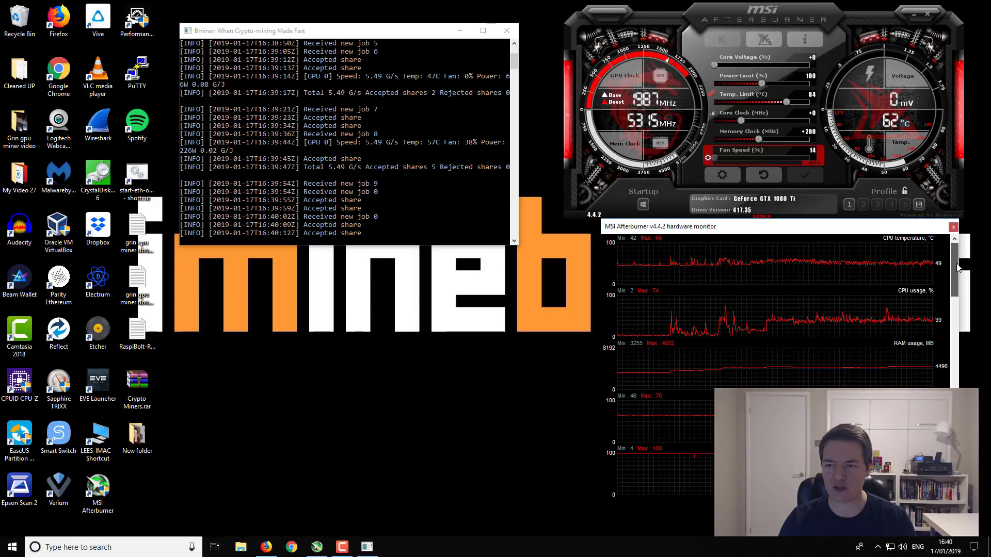
left_click_drag(955, 269, 959, 354)
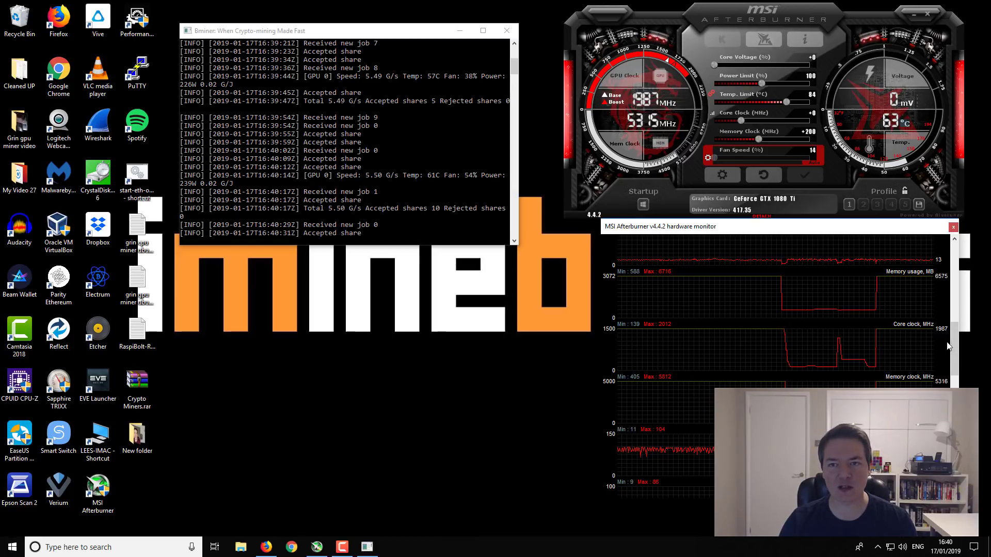
left_click_drag(955, 346, 955, 264)
left_click(927, 14)
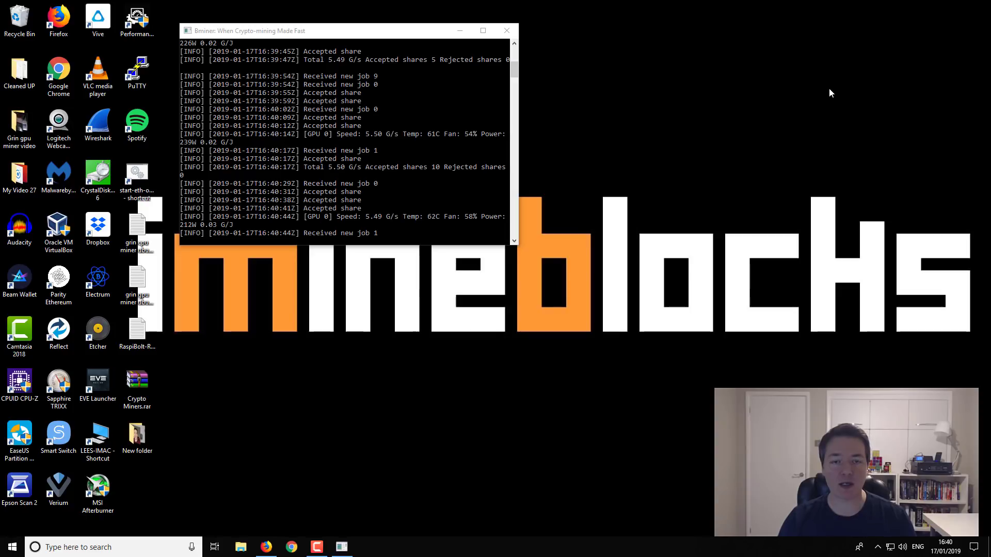